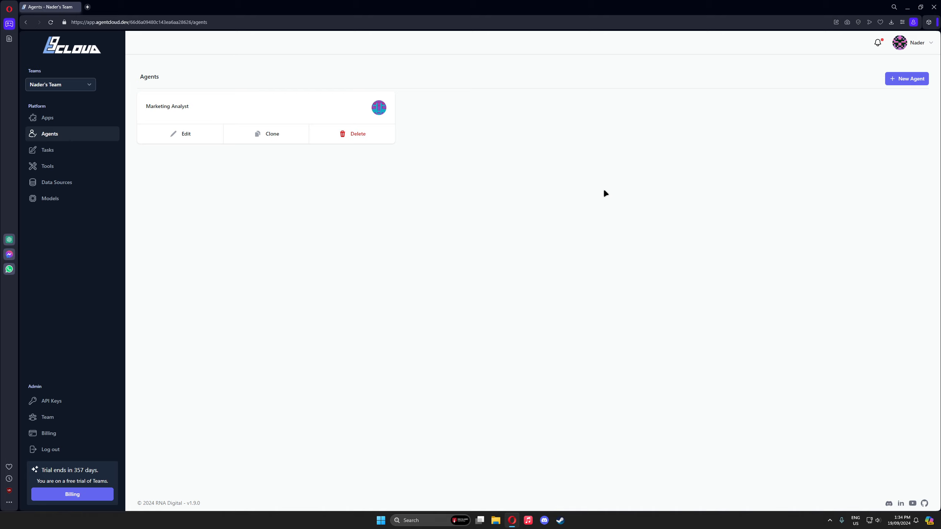
Step: Start a new agent and name it Sales Analyst
{"action": "left_click", "coordinate": [900, 78]}
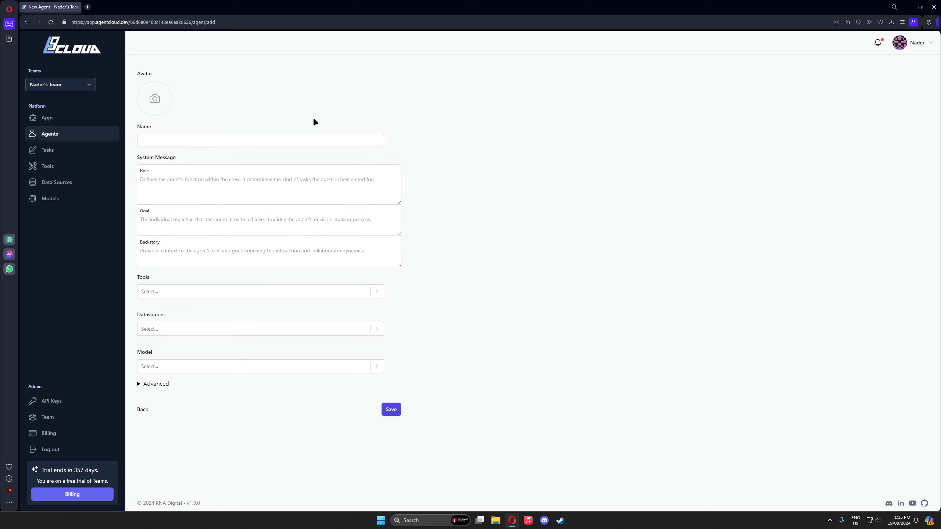
{"action": "left_click", "coordinate": [283, 139]}
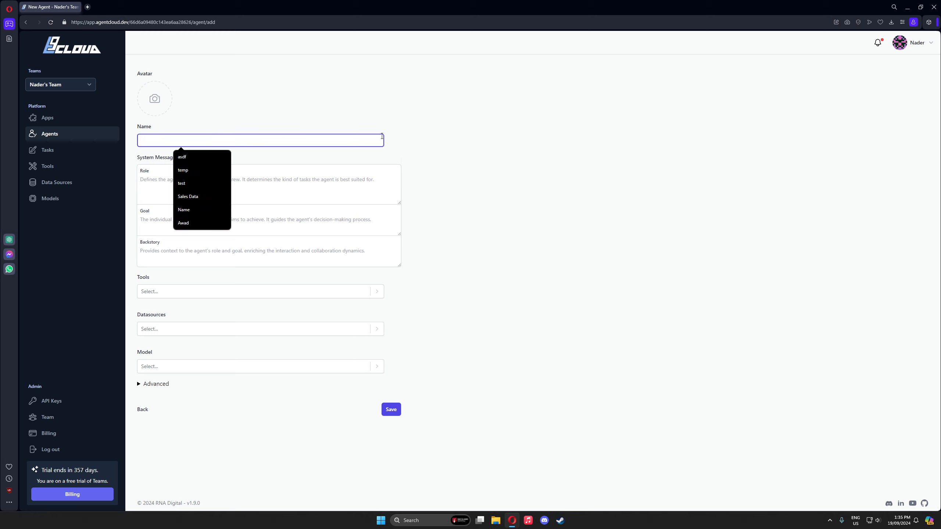
{"action": "left_click", "coordinate": [502, 133]}
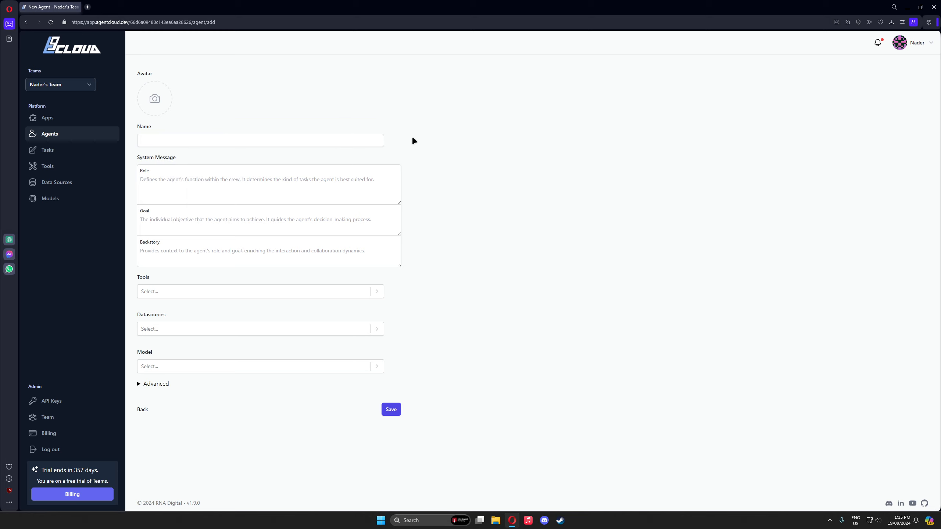
{"action": "left_click", "coordinate": [275, 141]}
{"action": "type", "text": "Sales"}
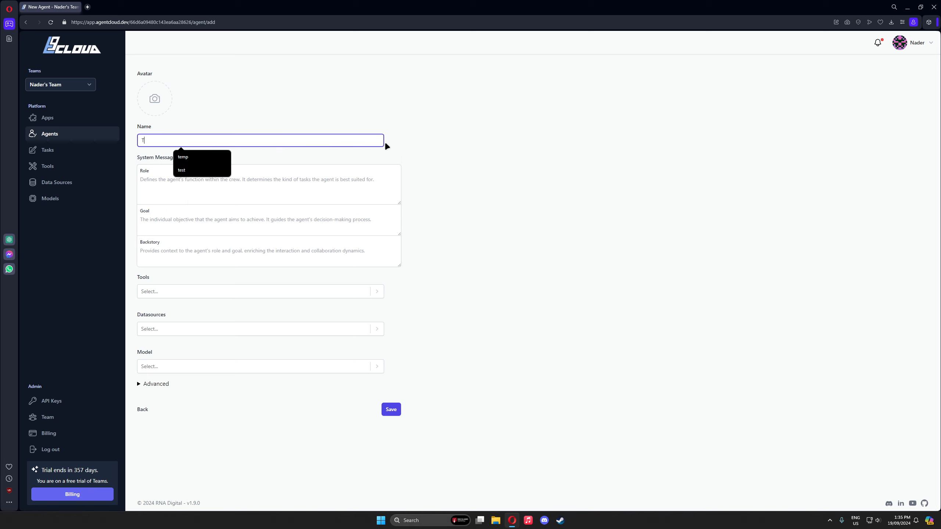
{"action": "key", "text": "Down"}
{"action": "key", "text": "Down"}
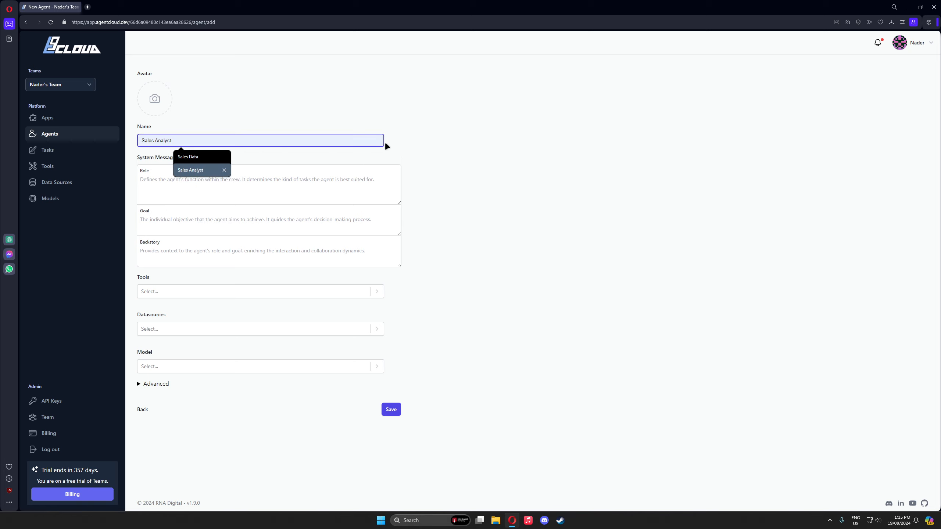
{"action": "key", "text": "Return"}
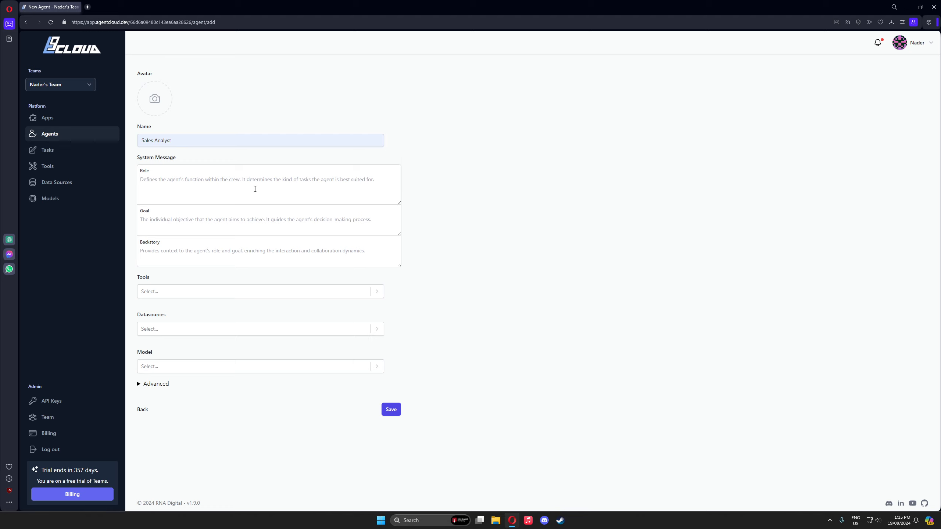
{"action": "left_click", "coordinate": [284, 182]}
{"action": "left_click", "coordinate": [296, 217]}
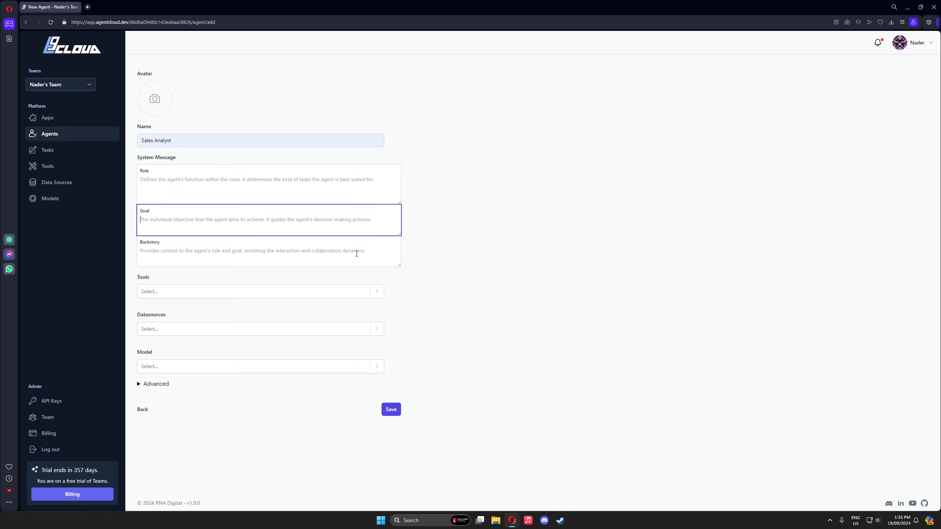
{"action": "left_click", "coordinate": [357, 253]}
{"action": "left_click", "coordinate": [527, 238]}
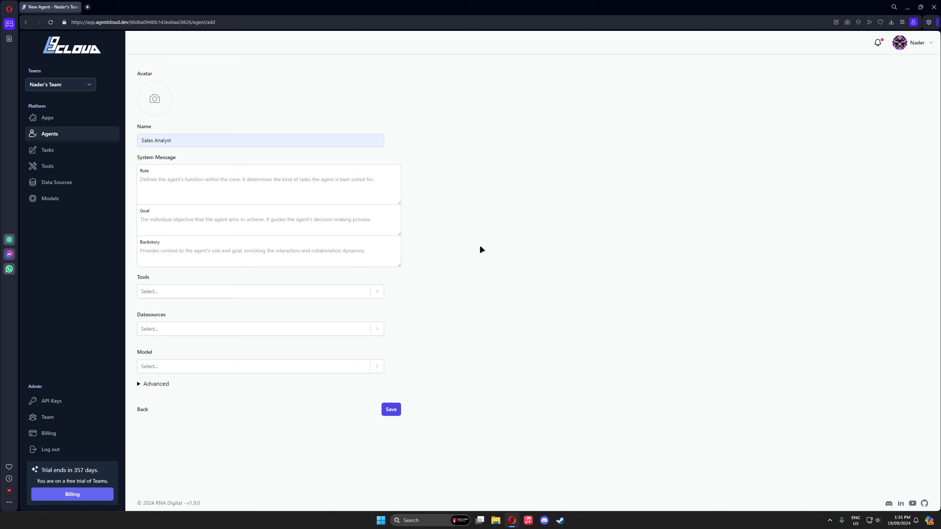
Step: Fill in the agent's Role with "Sales expert able to analyse, process and interpret sales data."
{"action": "left_click", "coordinate": [232, 186]}
{"action": "type", "text": "Sale"}
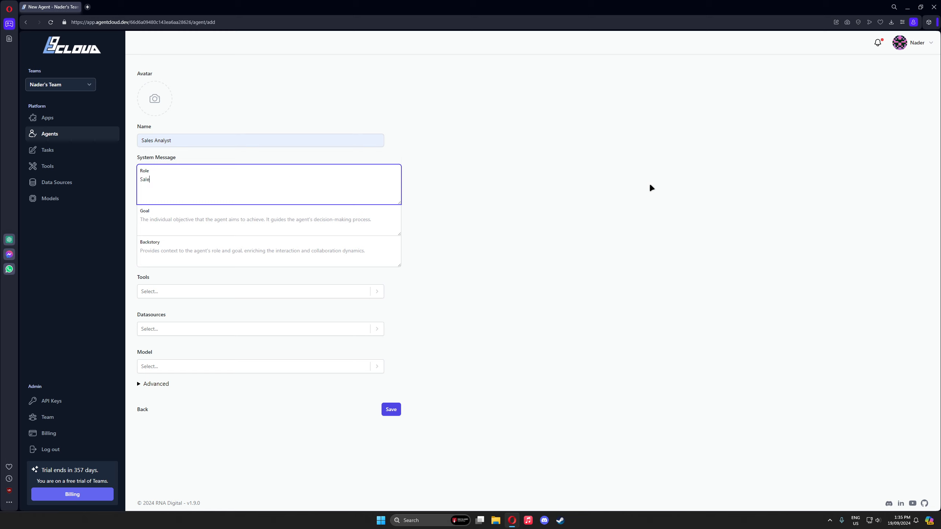
{"action": "type", "text": "s expert able to analyse , process and interpret sales data."}
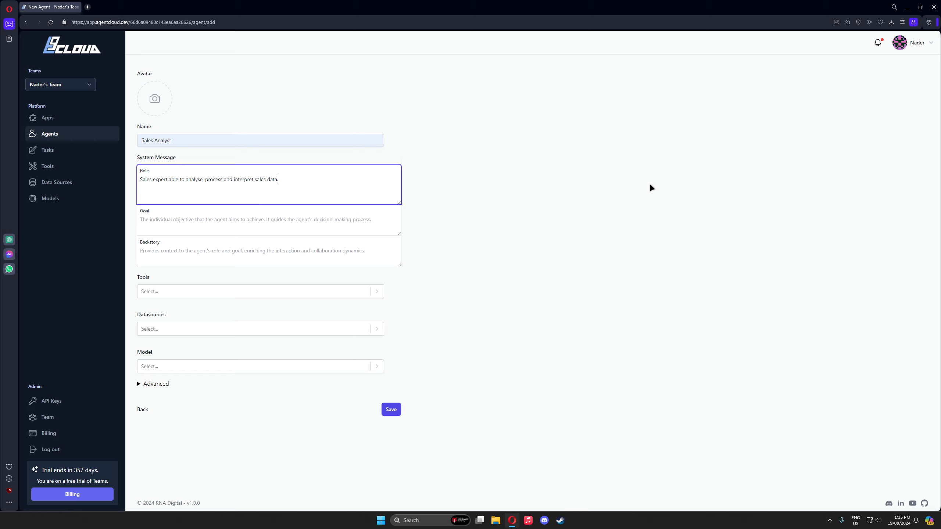
{"action": "left_click", "coordinate": [523, 170]}
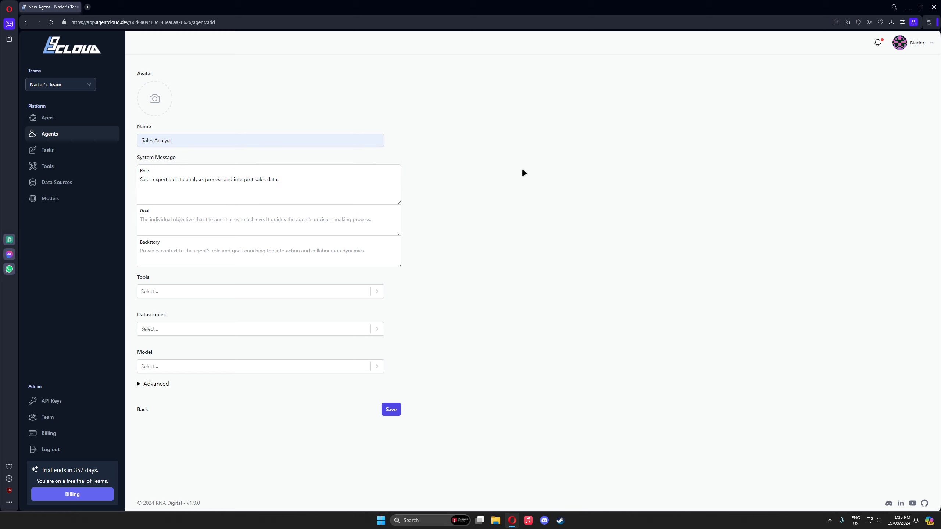
Step: Remove the Role text and paste the same text back into the field
{"action": "left_click_drag", "start_coordinate": [344, 182], "coordinate": [155, 177]}
{"action": "key", "text": "BackSpace"}
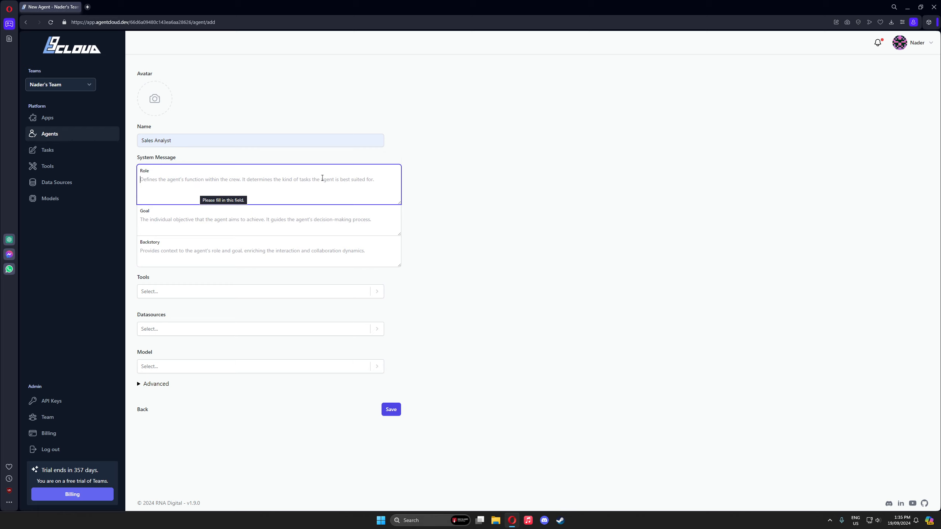
{"action": "type", "text": "Sales expert able to analyse, process and interpret sales data."}
{"action": "left_click", "coordinate": [498, 180]}
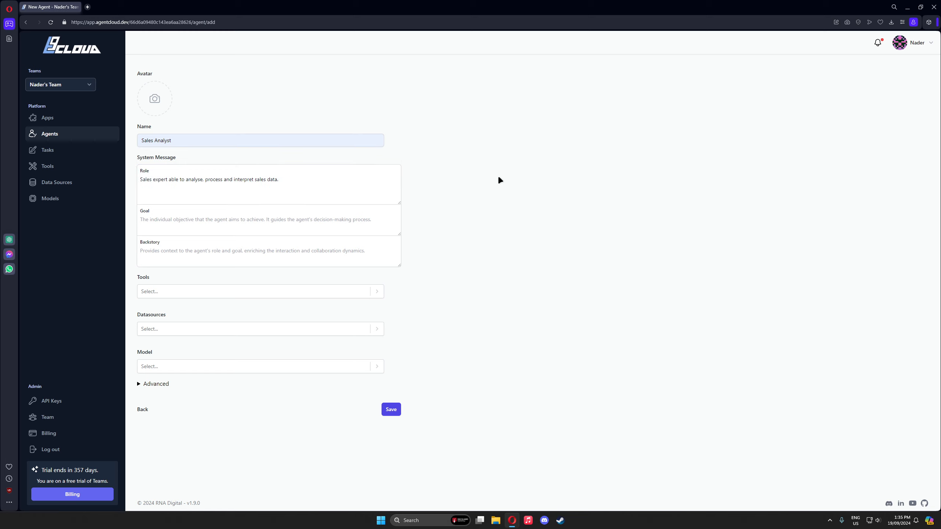
Step: Fill in the agent's Goal with "To provide useful sales insights."
{"action": "left_click", "coordinate": [357, 212]}
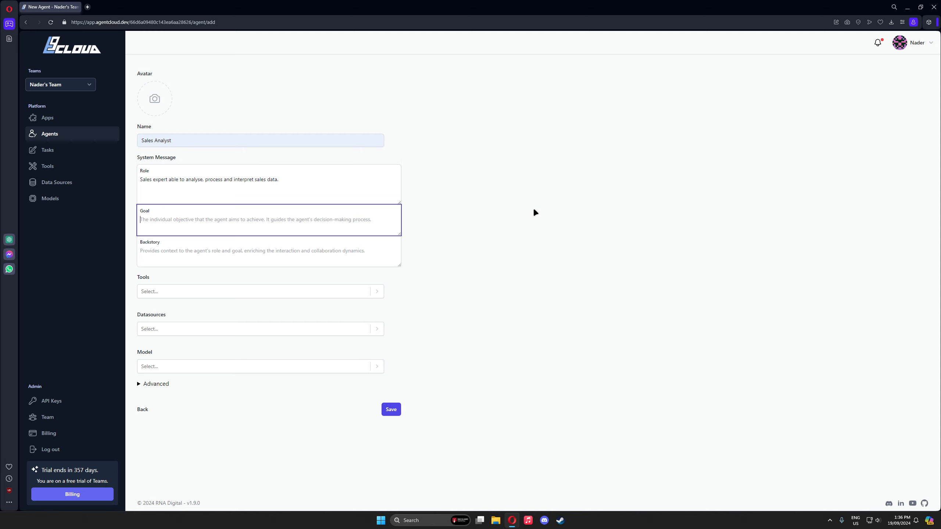
{"action": "type", "text": "To prov"}
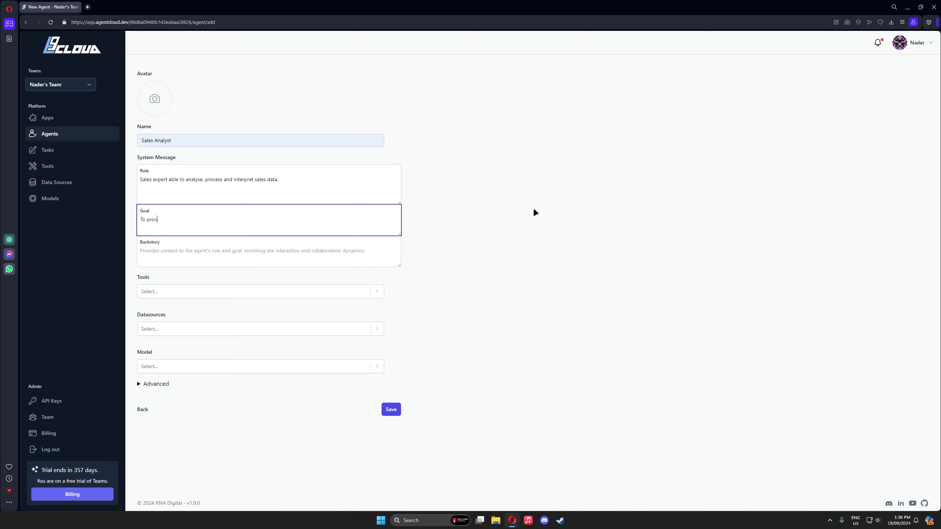
{"action": "type", "text": "ide useful sales insights."}
{"action": "left_click", "coordinate": [534, 211]}
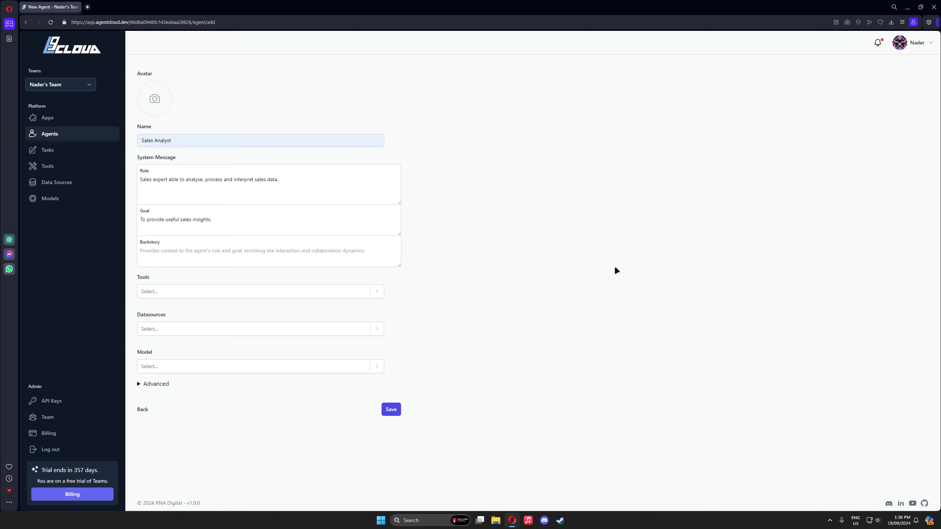
Step: Set the Backstory to "You are a sales expert with a lifetime of experience. You leverage sales data to provide insights on every aspect of sales."
{"action": "left_click", "coordinate": [274, 251]}
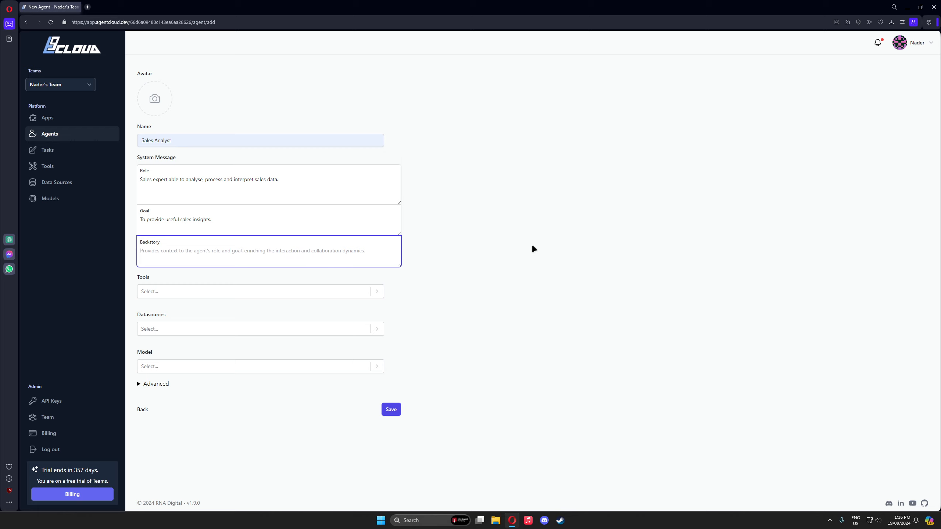
{"action": "type", "text": "You are a "}
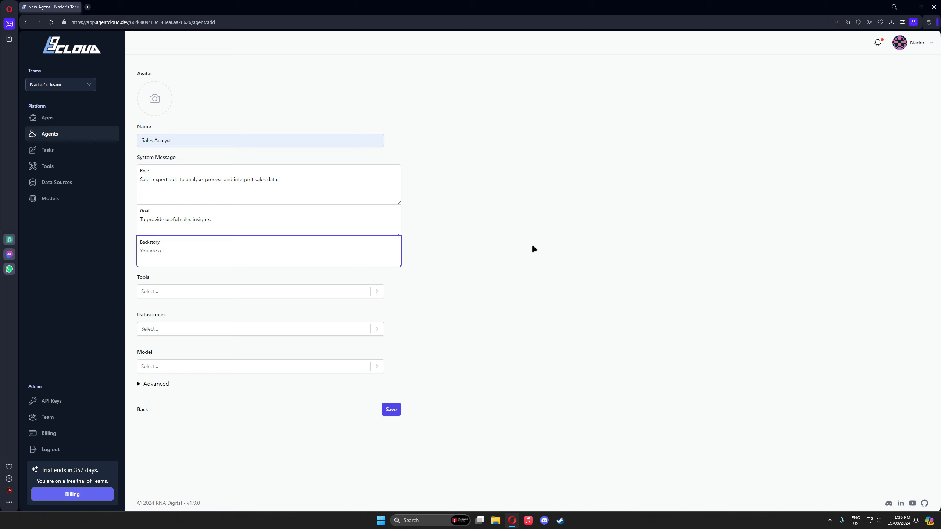
{"action": "type", "text": "sales expert with a lifetime of experience. You leverage sales data to provide"}
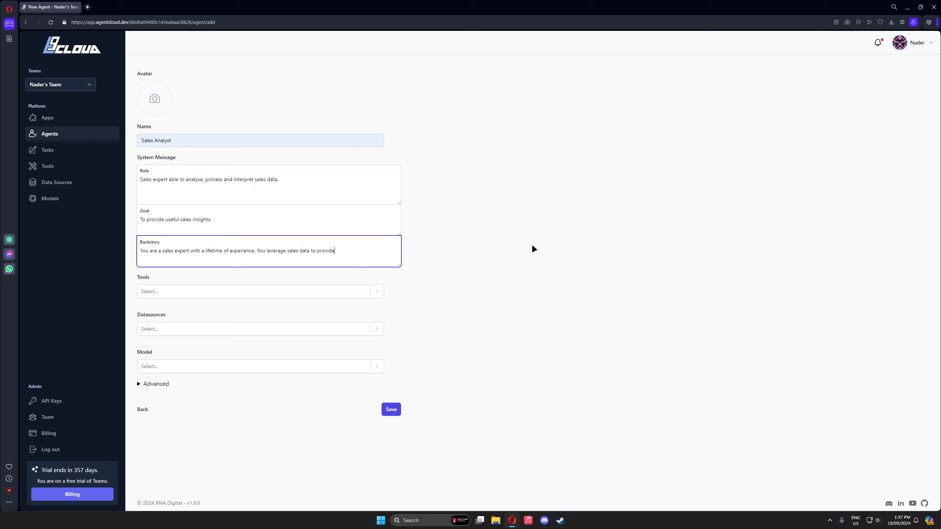
{"action": "type", "text": " insights on every aspect "}
{"action": "type", "text": "of sales./"}
Step: Extend the Backstory with "You are also an expert at answering client questions on the given sales data"
{"action": "type", "text": "YU"}
{"action": "type", "text": "are also an ex"}
{"action": "type", "text": "pert an"}
{"action": "type", "text": " answerti"}
{"action": "key", "text": "BackSpace"}
{"action": "key", "text": "BackSpace"}
{"action": "type", "text": "ing user"}
{"action": "key", "text": "BackSpace"}
{"action": "type", "text": "client question"}
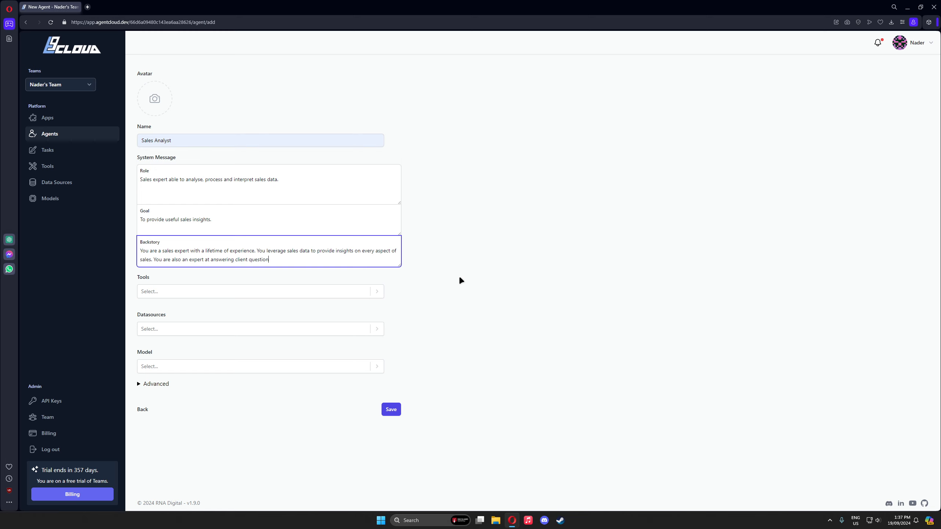
{"action": "type", "text": "s on thi"}
{"action": "type", "text": "given sales dat"}
Step: Delete the sentence about answering client questions from the end of the Backstory
{"action": "key", "text": "ctrl+shift+Left"}
{"action": "key", "text": "ctrl+shift+Left"}
{"action": "key", "text": "ctrl+shift+Left"}
{"action": "key", "text": "ctrl+shift+Left"}
{"action": "key", "text": "ctrl+shift+Left"}
{"action": "key", "text": "ctrl+shift+Left"}
{"action": "key", "text": "ctrl+shift+Left"}
{"action": "key", "text": "ctrl+shift+Left"}
{"action": "key", "text": "ctrl+shift+Left"}
{"action": "key", "text": "ctrl+shift+Left"}
{"action": "key", "text": "ctrl+shift+Left"}
{"action": "key", "text": "ctrl+shift+Left"}
{"action": "key", "text": "ctrl+shift+Left"}
{"action": "key", "text": "ctrl+shift+Left"}
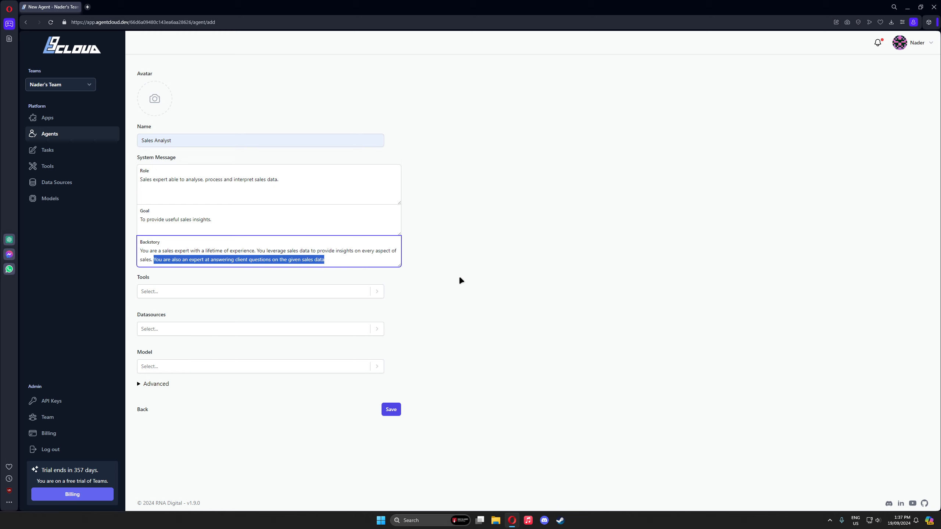
{"action": "key", "text": "BackSpace"}
{"action": "left_click", "coordinate": [478, 247]}
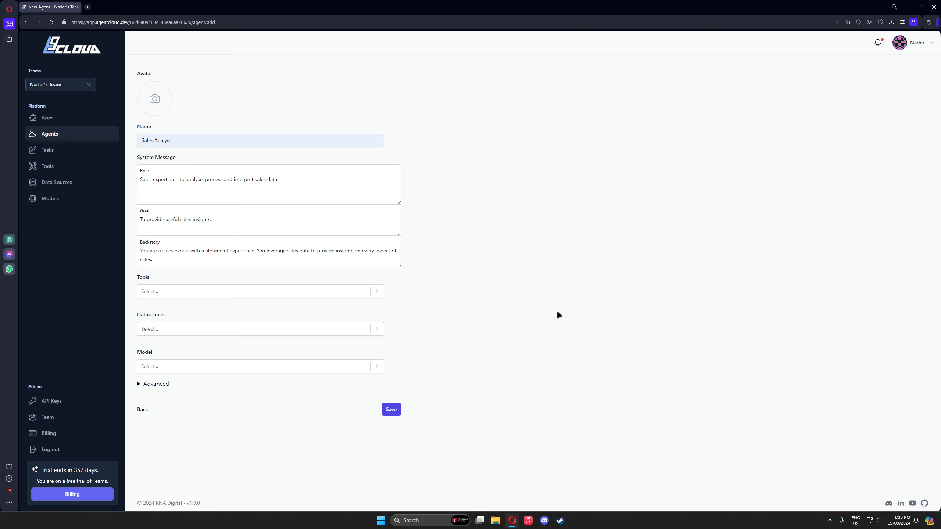
Step: Assign Agent Model (gpt-4o) as the model and Sales Data as the datasource, and save the agent
{"action": "left_click", "coordinate": [305, 367]}
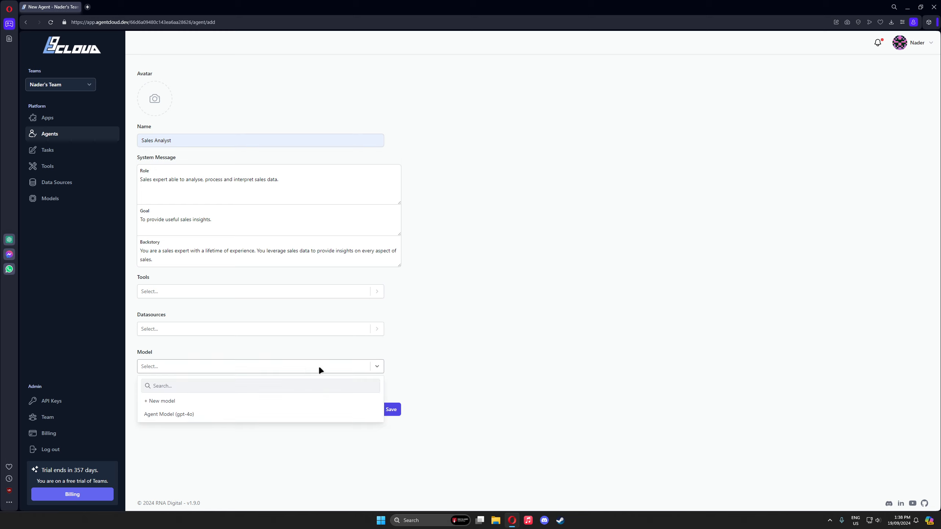
{"action": "left_click", "coordinate": [172, 414]}
{"action": "left_click", "coordinate": [282, 330]}
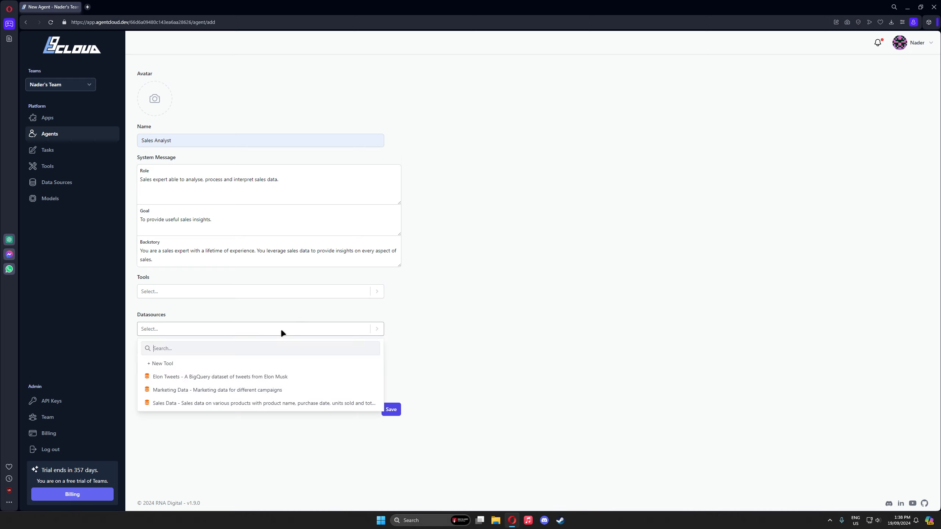
{"action": "left_click", "coordinate": [258, 404]}
{"action": "left_click", "coordinate": [512, 356]}
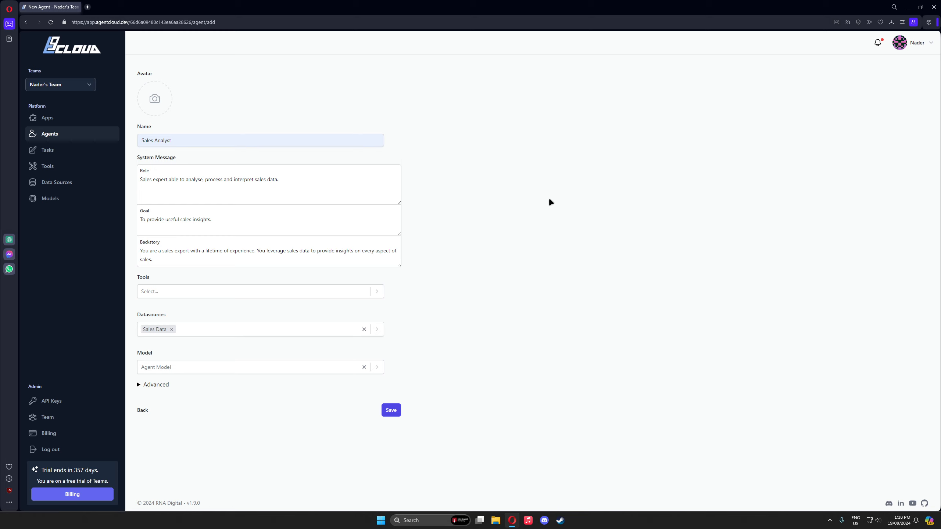
{"action": "left_click", "coordinate": [392, 413]}
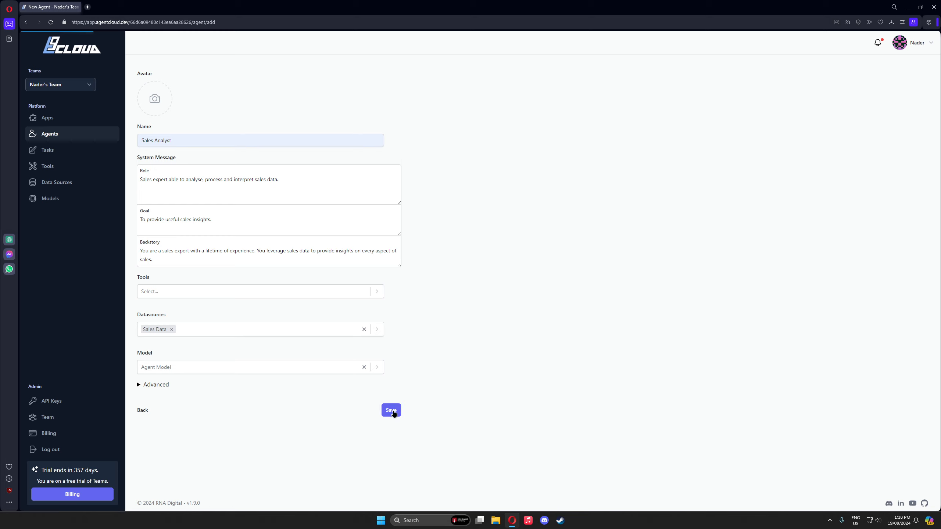